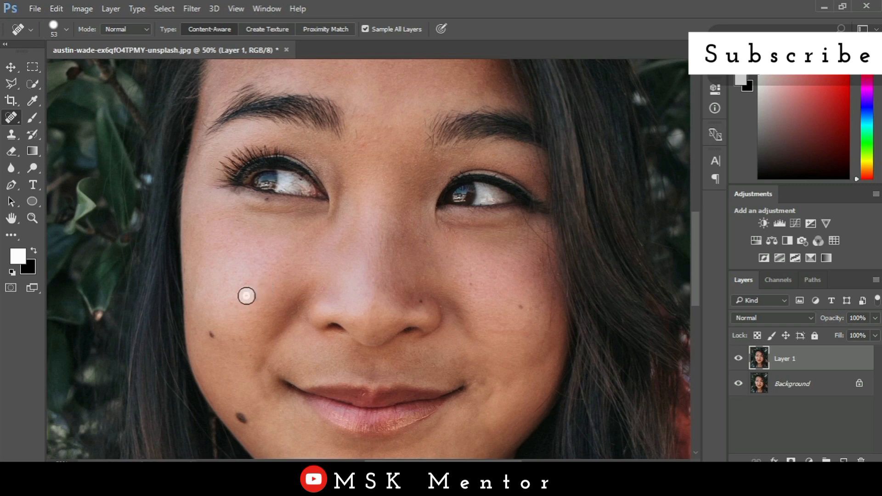
Heal the dark moles on the cheek, chin, side of the nose and under the eye with the Spot Healing Brush.
{"action": "left_click", "coordinate": [216, 336]}
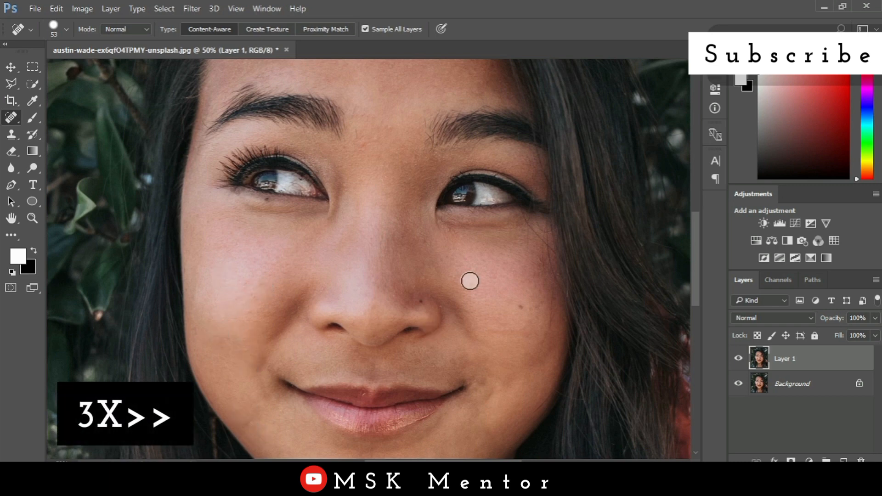
{"action": "key", "text": "ctrl+1"}
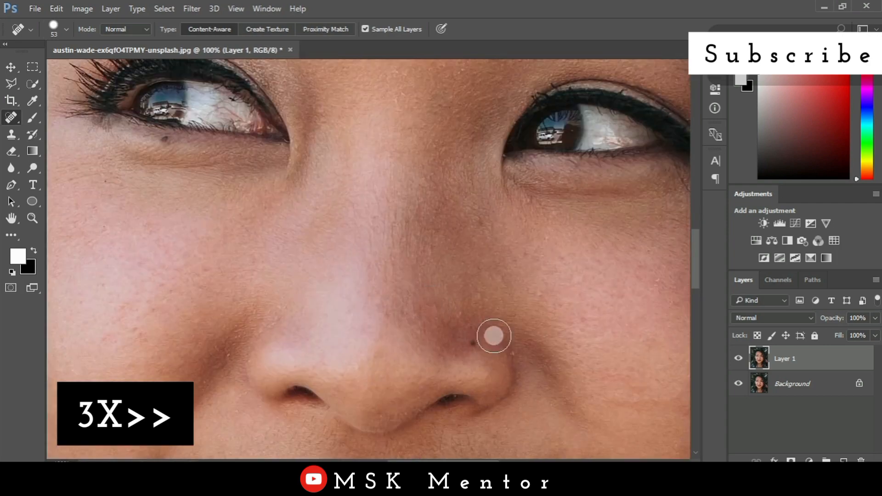
{"action": "key", "text": "ctrl+plus"}
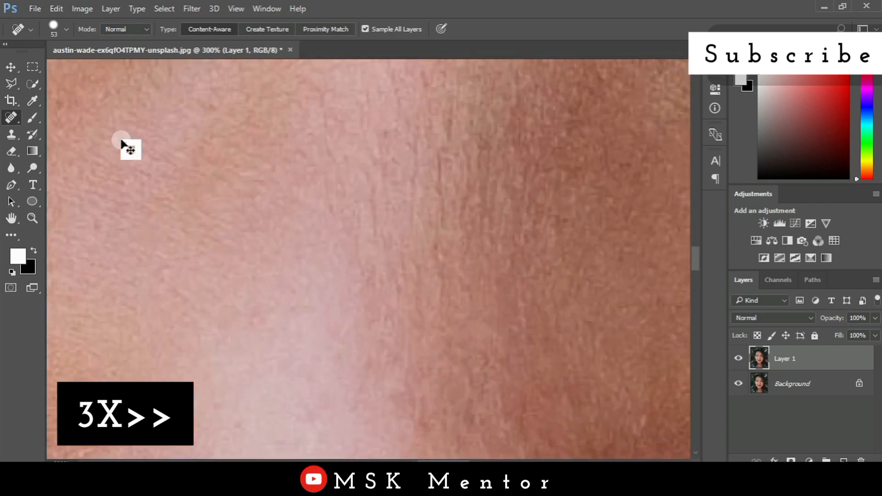
{"action": "key", "text": "ctrl+minus"}
{"action": "left_click", "coordinate": [158, 144]}
Heal the stray hairs just above the eyebrow on the image's left side.
{"action": "scroll", "coordinate": [675, 316], "scroll_direction": "up", "scroll_amount": 5}
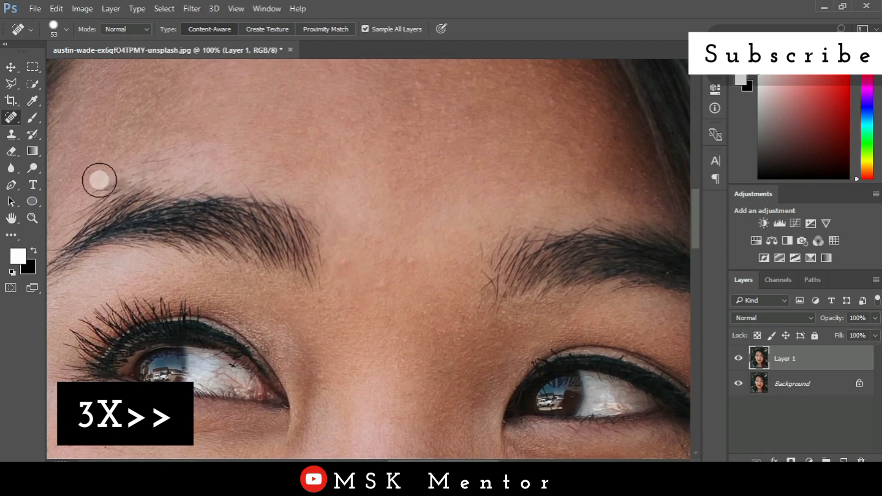
{"action": "left_click", "coordinate": [118, 182]}
{"action": "left_click", "coordinate": [122, 183]}
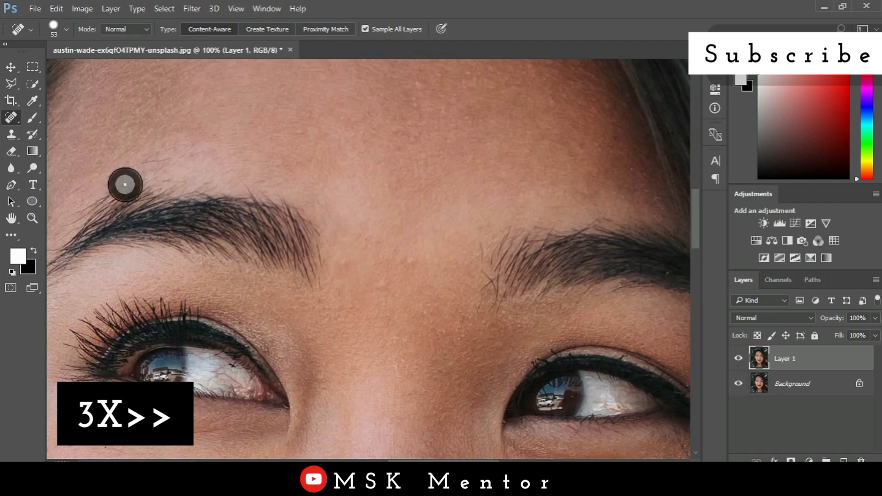
{"action": "left_click", "coordinate": [144, 162]}
{"action": "left_click", "coordinate": [163, 154]}
Heal the loose hairs and small marks across the upper forehead below the hairline.
{"action": "scroll", "coordinate": [693, 203], "scroll_direction": "up", "scroll_amount": 4}
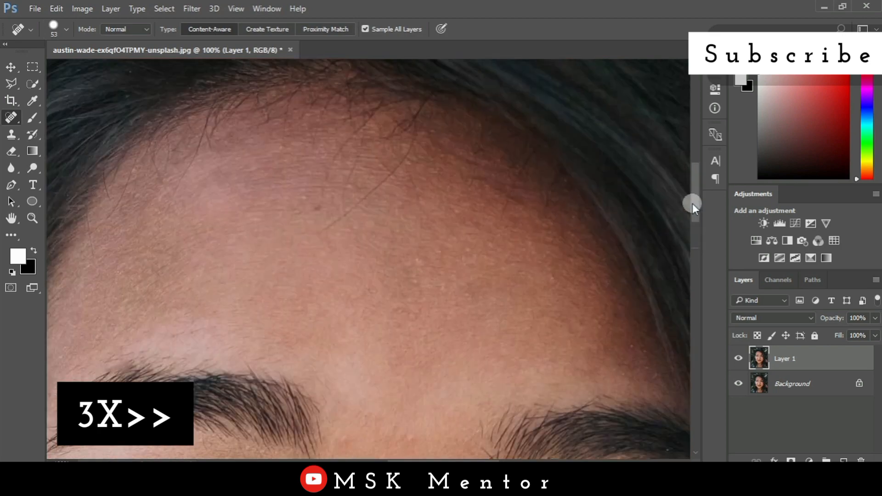
{"action": "left_click", "coordinate": [388, 172]}
{"action": "left_click", "coordinate": [350, 169]}
{"action": "left_click", "coordinate": [325, 166]}
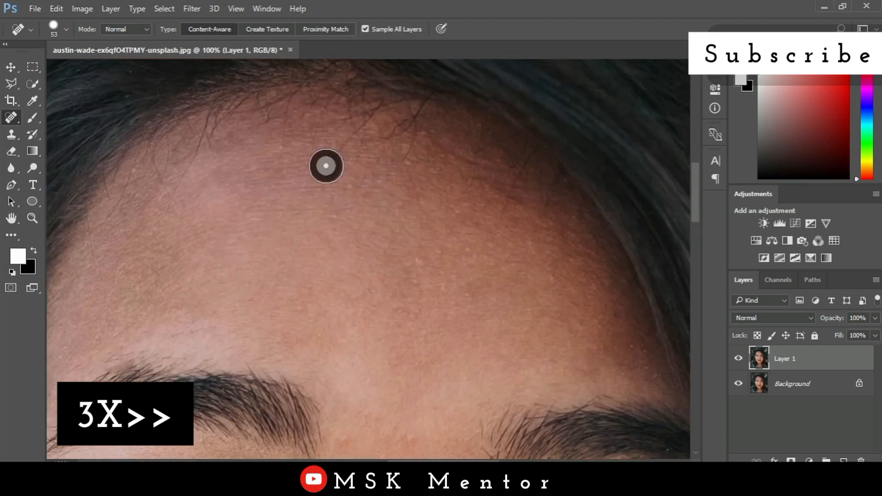
{"action": "left_click", "coordinate": [185, 178]}
{"action": "left_click", "coordinate": [203, 141]}
Heal the small spots on the lower cheeks and around the mouth.
{"action": "left_click_drag", "start_coordinate": [698, 209], "coordinate": [705, 324]}
{"action": "left_click", "coordinate": [474, 343]}
{"action": "left_click", "coordinate": [399, 357]}
{"action": "left_click", "coordinate": [161, 269]}
{"action": "left_click", "coordinate": [133, 260]}
{"action": "left_click", "coordinate": [81, 116]}
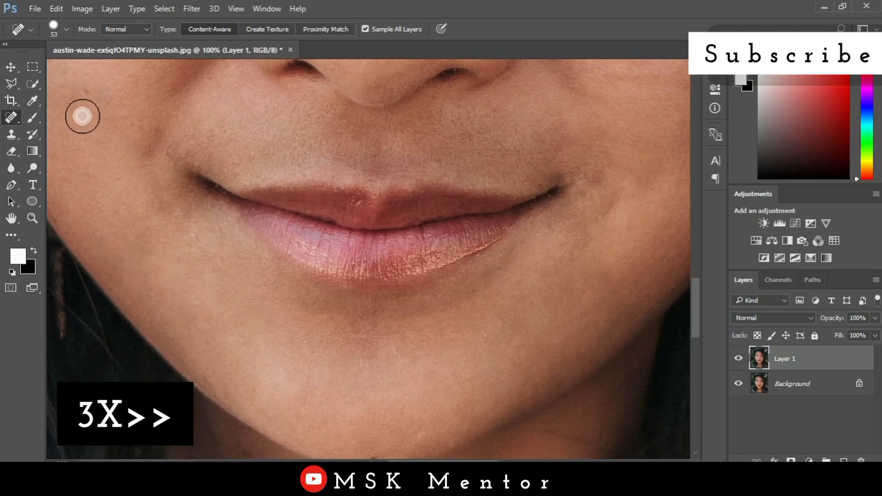
{"action": "left_click", "coordinate": [80, 95]}
{"action": "left_click", "coordinate": [536, 220]}
Heal the small blemish on the chin.
{"action": "left_click_drag", "start_coordinate": [700, 294], "coordinate": [701, 341]}
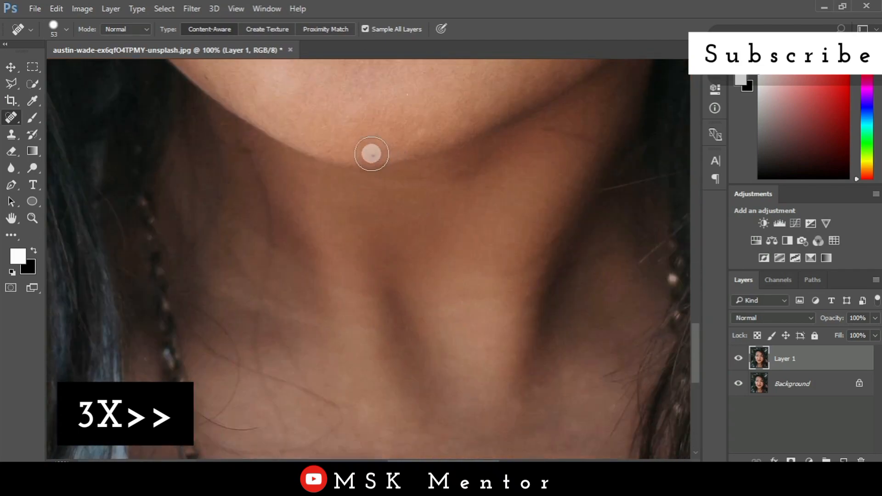
{"action": "left_click", "coordinate": [406, 91]}
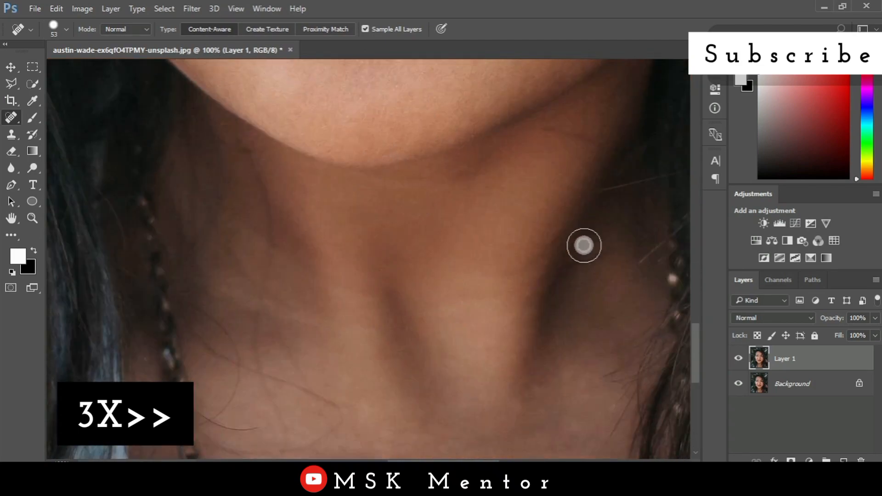
{"action": "left_click_drag", "start_coordinate": [699, 339], "coordinate": [699, 365]}
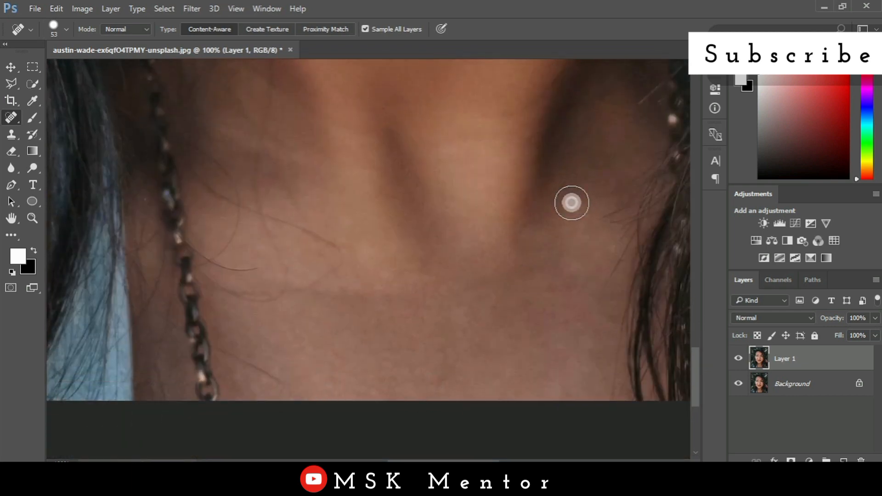
Duplicate the healed Layer 1 and invert the colours of the copy.
{"action": "key", "text": "ctrl+0"}
{"action": "key", "text": "ctrl+j"}
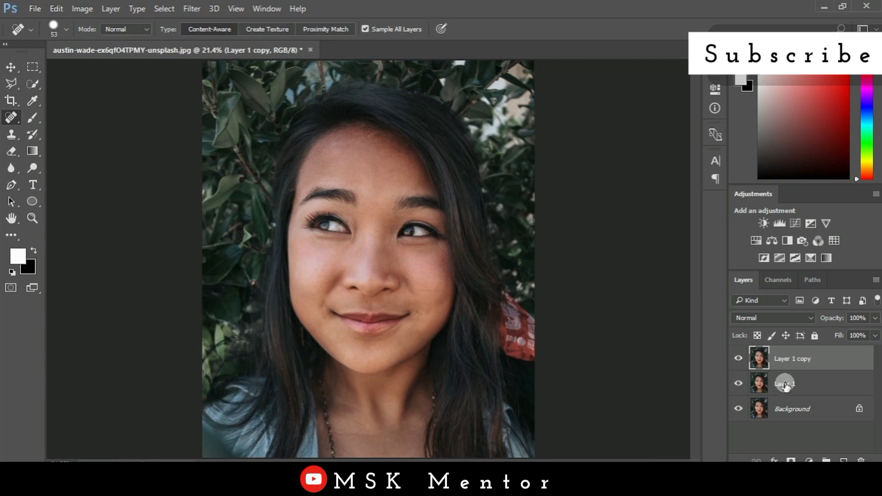
{"action": "key", "text": "ctrl+i"}
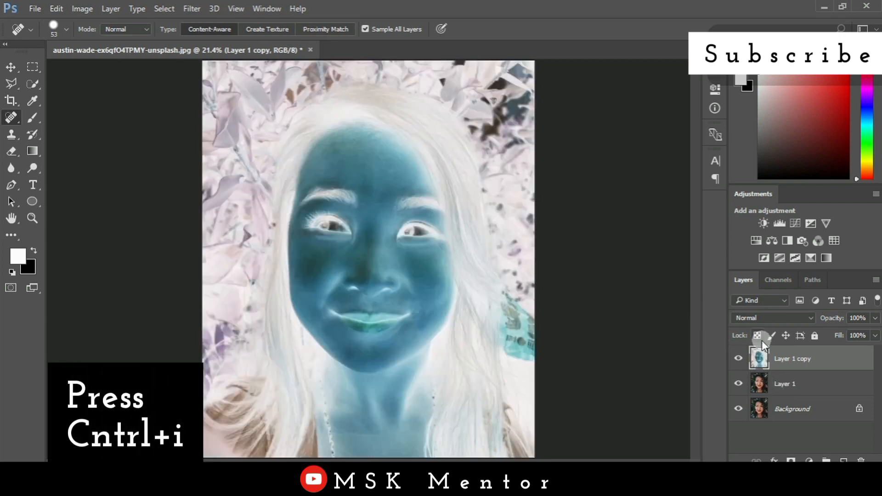
Set the inverted copy's blend mode to Vivid Light and apply a High Pass filter with a 20-pixel radius.
{"action": "left_click", "coordinate": [810, 316]}
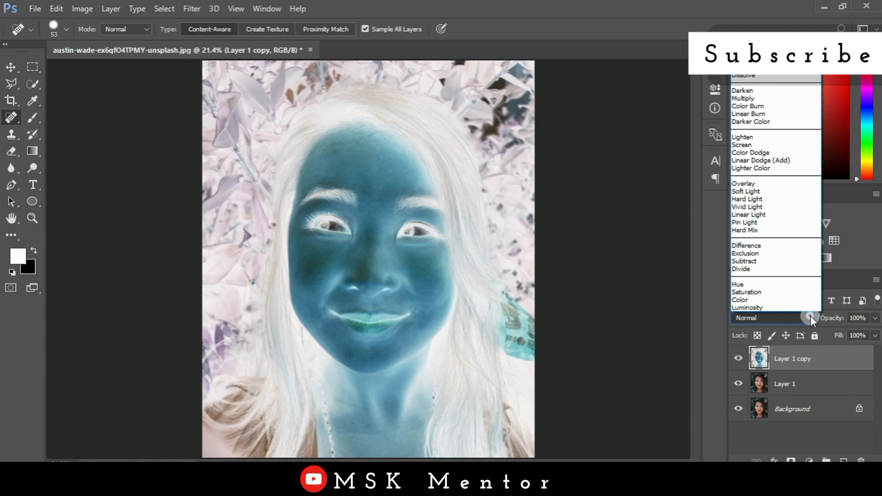
{"action": "left_click", "coordinate": [768, 207]}
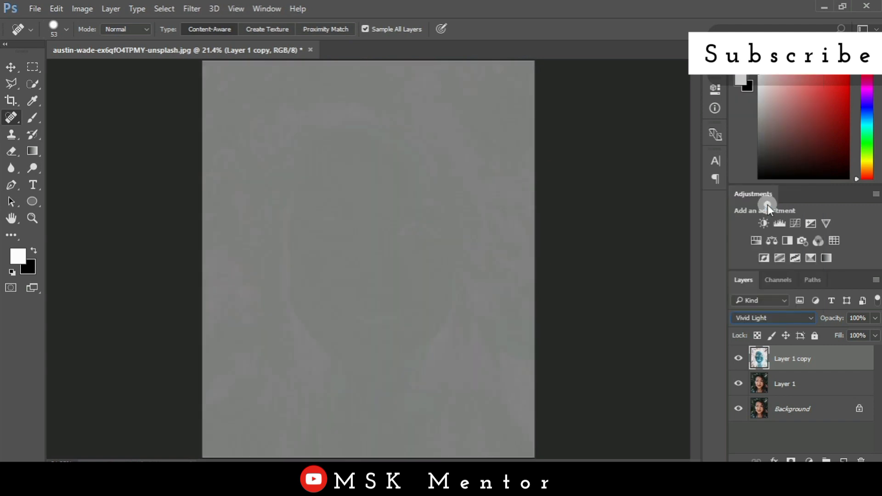
{"action": "left_click", "coordinate": [189, 10]}
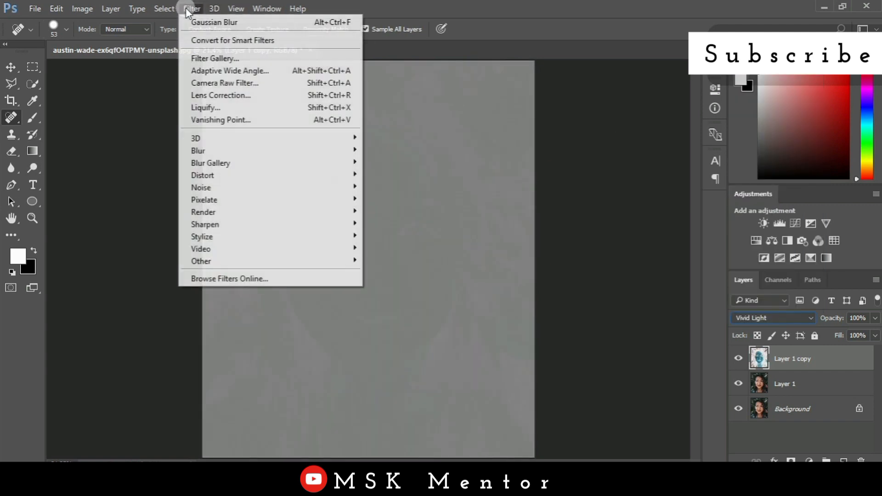
{"action": "mouse_move", "coordinate": [277, 260]}
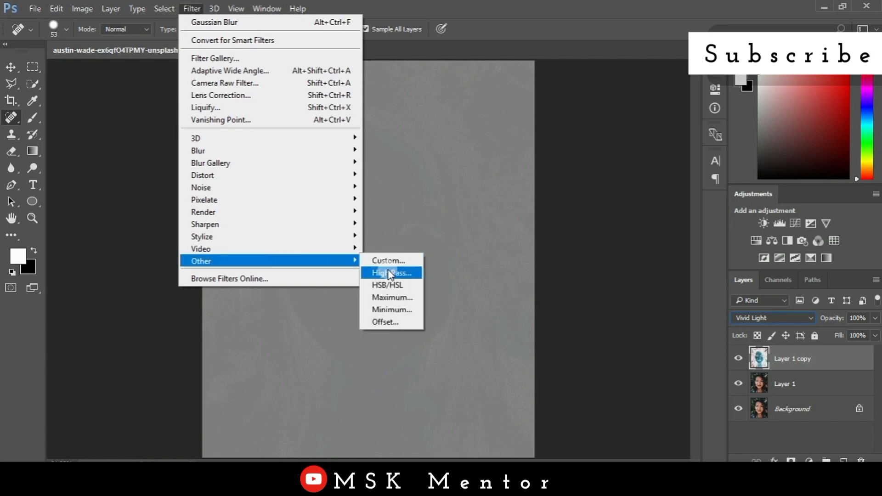
{"action": "left_click", "coordinate": [389, 273]}
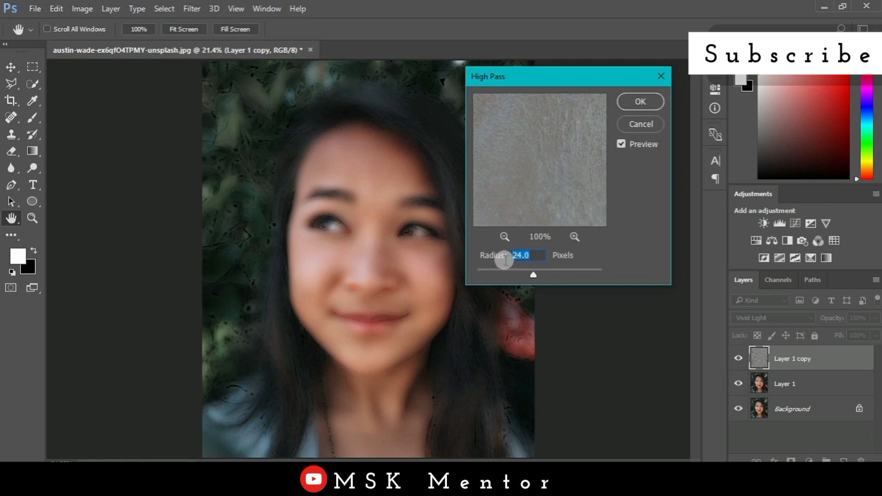
{"action": "type", "text": "20"}
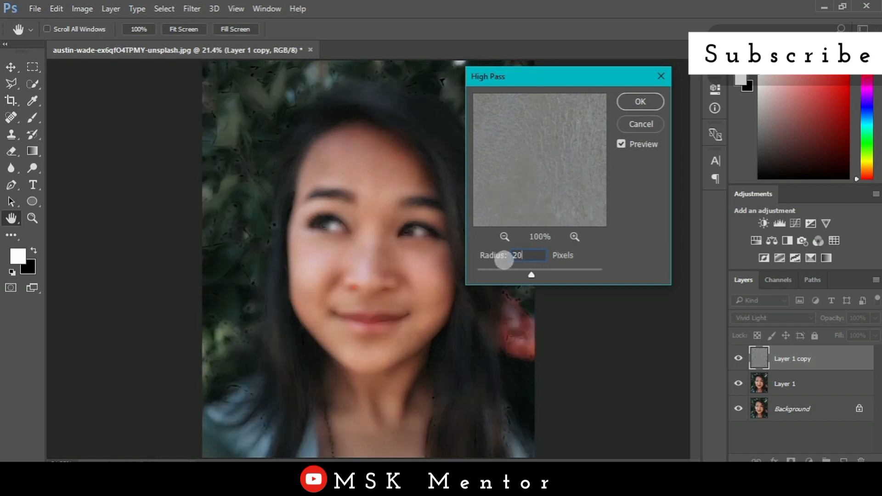
{"action": "key", "text": "Return"}
{"action": "key", "text": "j"}
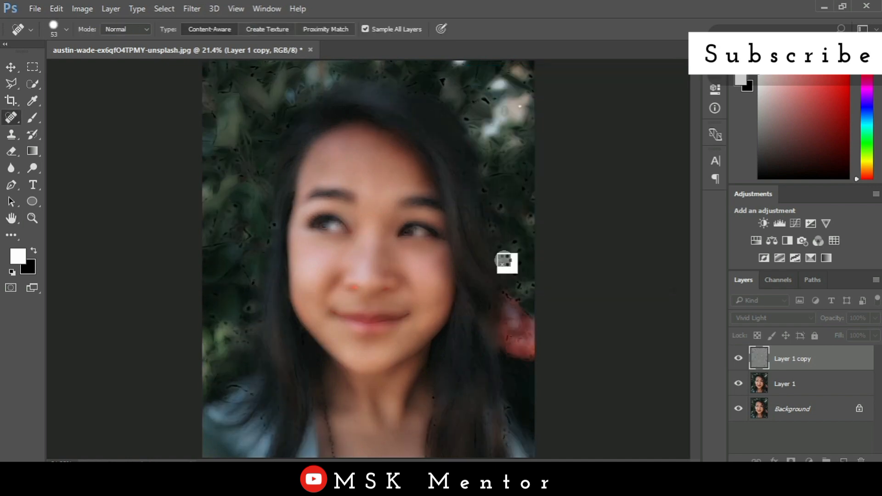
Apply a Gaussian Blur with a 4.5-pixel radius to Layer 1 copy and hide the layer with a black mask.
{"action": "left_click", "coordinate": [191, 10]}
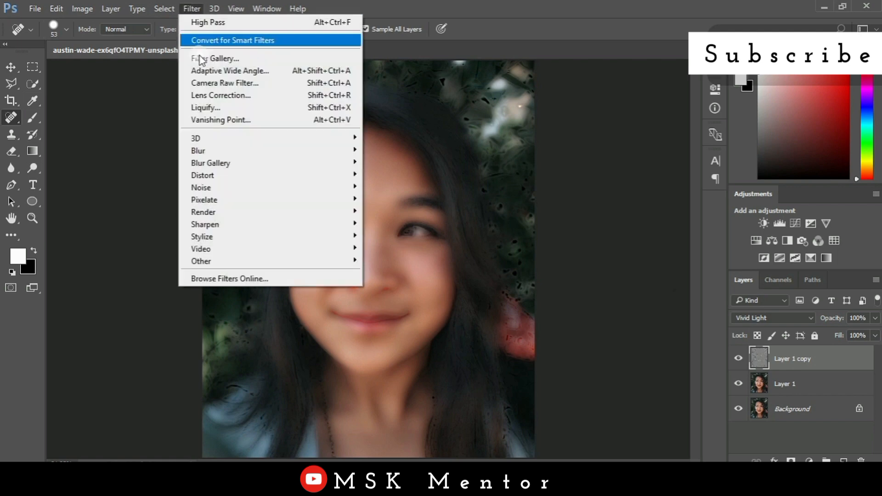
{"action": "mouse_move", "coordinate": [345, 150]}
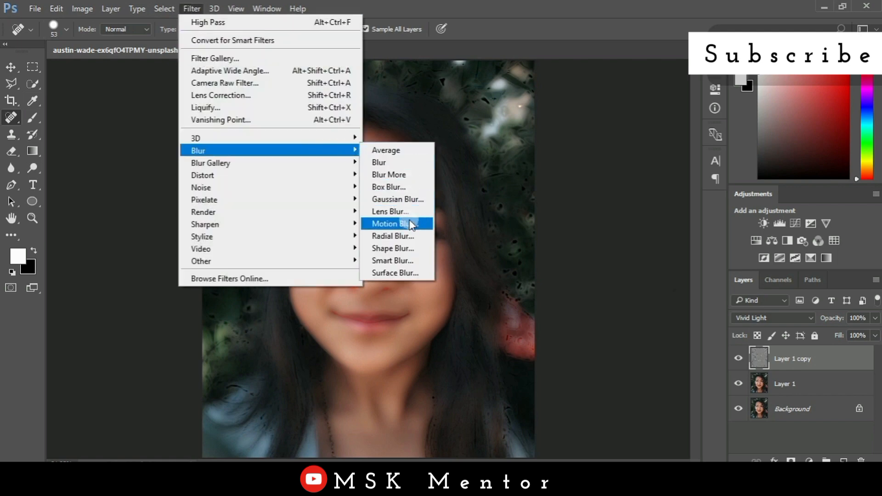
{"action": "left_click", "coordinate": [410, 201]}
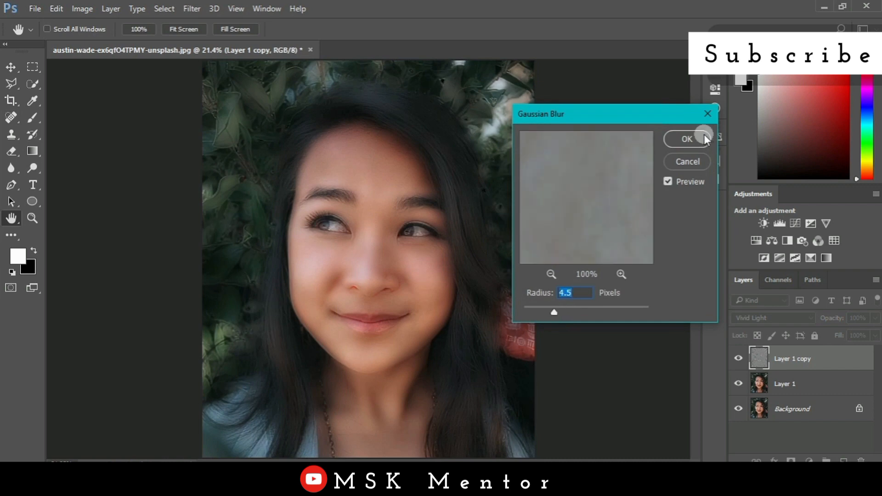
{"action": "left_click", "coordinate": [686, 139]}
{"action": "key", "text": "j"}
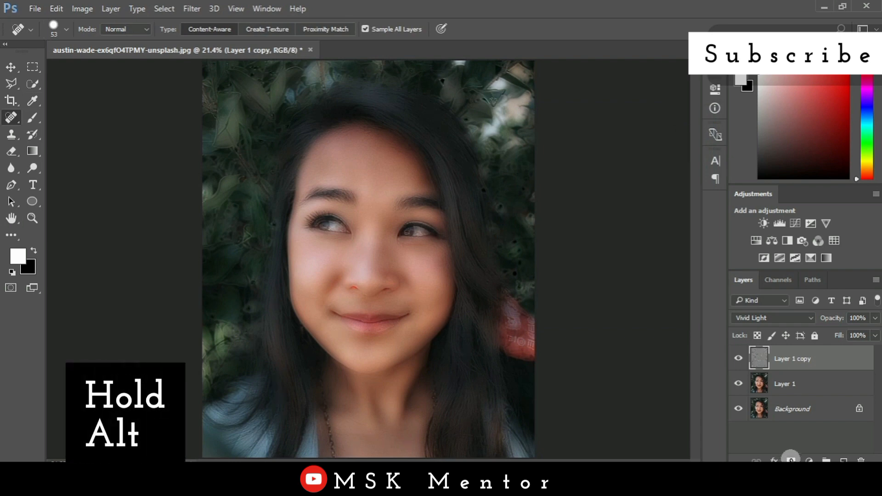
{"action": "left_click", "coordinate": [790, 460], "text": "alt"}
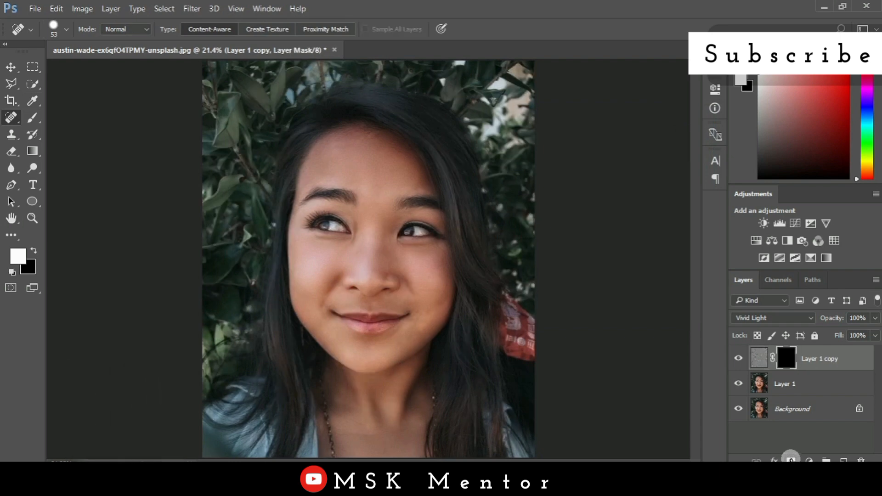
Paint white over the forehead skin on the Layer 1 copy mask with the Brush tool reduced to size 143.
{"action": "left_click", "coordinate": [34, 112]}
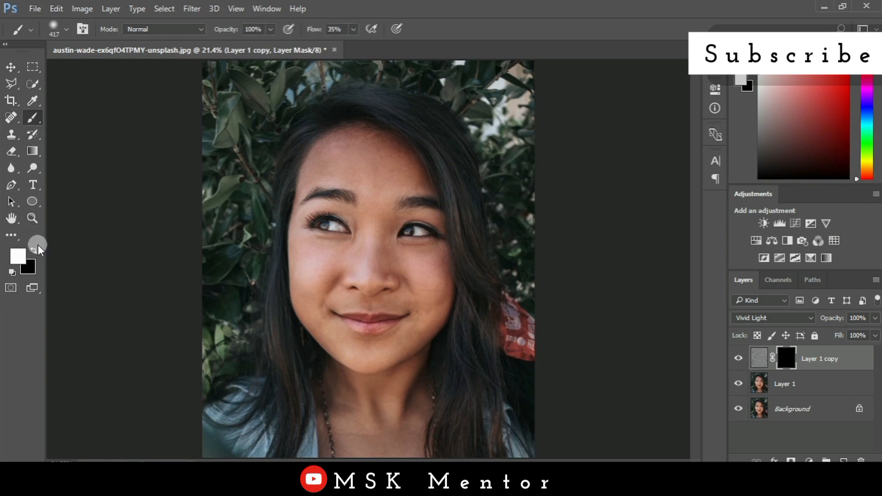
{"action": "key", "text": "ctrl+plus"}
{"action": "key", "text": "ctrl+plus"}
{"action": "key", "text": "ctrl+plus"}
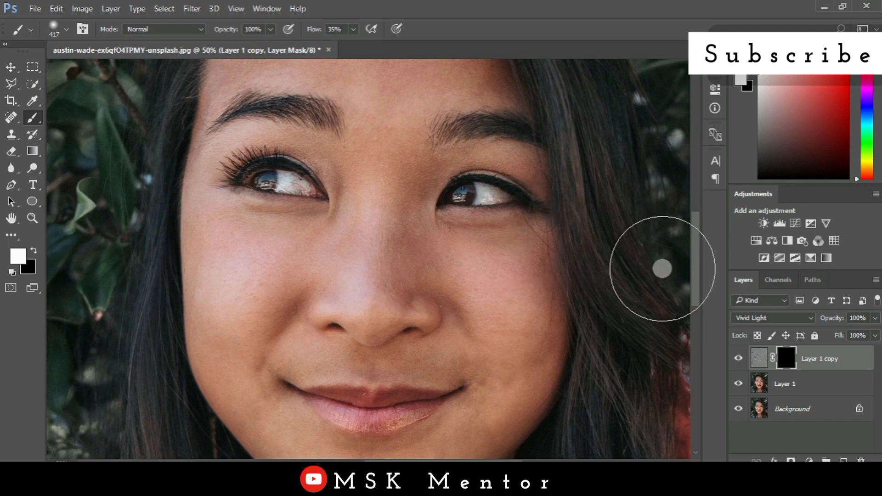
{"action": "left_click_drag", "start_coordinate": [697, 264], "coordinate": [691, 217]}
{"action": "key", "text": "bracketleft"}
{"action": "key", "text": "bracketleft"}
{"action": "key", "text": "bracketleft"}
{"action": "key", "text": "bracketleft"}
{"action": "key", "text": "bracketleft"}
{"action": "key", "text": "bracketleft"}
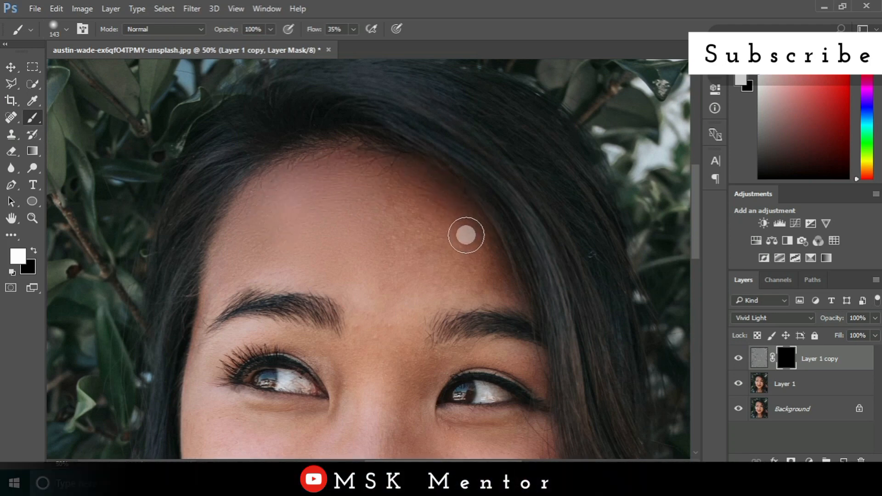
{"action": "mouse_move", "coordinate": [490, 258]}
{"action": "left_mouse_down"}
{"action": "mouse_move", "coordinate": [498, 272]}
{"action": "mouse_move", "coordinate": [457, 275]}
{"action": "mouse_move", "coordinate": [467, 282]}
{"action": "left_mouse_up"}
Paint white on the mask over the nose, the under-eye areas and both cheeks.
{"action": "left_click_drag", "start_coordinate": [695, 236], "coordinate": [712, 282]}
{"action": "mouse_move", "coordinate": [362, 186]}
{"action": "left_mouse_down"}
{"action": "mouse_move", "coordinate": [320, 160]}
{"action": "mouse_move", "coordinate": [253, 145]}
{"action": "mouse_move", "coordinate": [213, 214]}
{"action": "mouse_move", "coordinate": [198, 140]}
{"action": "mouse_move", "coordinate": [195, 217]}
{"action": "mouse_move", "coordinate": [211, 349]}
{"action": "mouse_move", "coordinate": [197, 311]}
{"action": "mouse_move", "coordinate": [221, 403]}
{"action": "mouse_move", "coordinate": [283, 281]}
{"action": "mouse_move", "coordinate": [241, 293]}
{"action": "left_mouse_up"}
{"action": "mouse_move", "coordinate": [376, 189]}
{"action": "left_mouse_down"}
{"action": "mouse_move", "coordinate": [367, 329]}
{"action": "mouse_move", "coordinate": [313, 329]}
{"action": "mouse_move", "coordinate": [407, 306]}
{"action": "mouse_move", "coordinate": [499, 321]}
{"action": "mouse_move", "coordinate": [435, 261]}
{"action": "mouse_move", "coordinate": [508, 220]}
{"action": "mouse_move", "coordinate": [526, 246]}
{"action": "mouse_move", "coordinate": [331, 228]}
{"action": "mouse_move", "coordinate": [216, 205]}
{"action": "mouse_move", "coordinate": [232, 220]}
{"action": "mouse_move", "coordinate": [307, 180]}
{"action": "mouse_move", "coordinate": [209, 213]}
{"action": "left_mouse_up"}
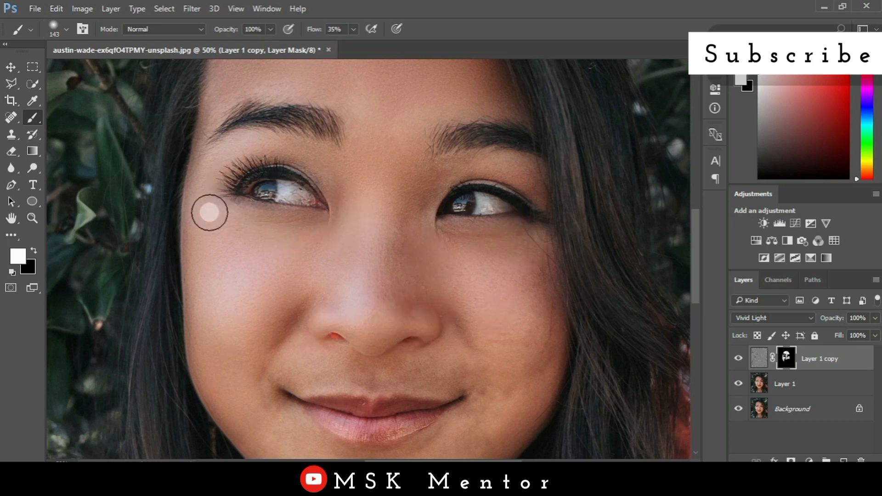
{"action": "left_click_drag", "start_coordinate": [695, 240], "coordinate": [696, 226]}
{"action": "mouse_move", "coordinate": [427, 287]}
{"action": "left_mouse_down"}
{"action": "mouse_move", "coordinate": [480, 215]}
{"action": "mouse_move", "coordinate": [534, 243]}
{"action": "mouse_move", "coordinate": [524, 174]}
{"action": "mouse_move", "coordinate": [464, 210]}
{"action": "mouse_move", "coordinate": [534, 255]}
{"action": "mouse_move", "coordinate": [427, 292]}
{"action": "mouse_move", "coordinate": [476, 297]}
{"action": "mouse_move", "coordinate": [423, 329]}
{"action": "mouse_move", "coordinate": [535, 352]}
{"action": "left_mouse_up"}
Paint white on the mask over the skin around the mouth, the jaw and the chin.
{"action": "left_click_drag", "start_coordinate": [699, 259], "coordinate": [696, 291]}
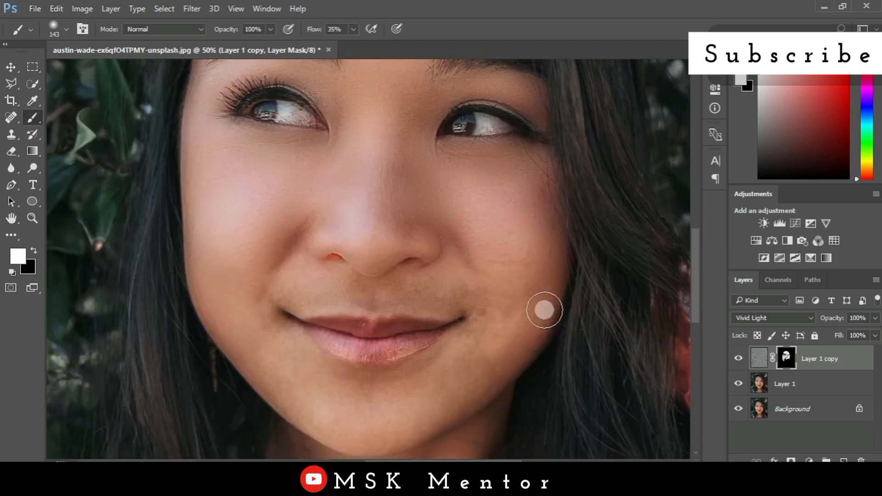
{"action": "mouse_move", "coordinate": [486, 328]}
{"action": "left_mouse_down"}
{"action": "mouse_move", "coordinate": [436, 366]}
{"action": "mouse_move", "coordinate": [372, 389]}
{"action": "mouse_move", "coordinate": [396, 375]}
{"action": "mouse_move", "coordinate": [301, 351]}
{"action": "mouse_move", "coordinate": [278, 334]}
{"action": "mouse_move", "coordinate": [293, 291]}
{"action": "mouse_move", "coordinate": [407, 307]}
{"action": "mouse_move", "coordinate": [427, 295]}
{"action": "mouse_move", "coordinate": [430, 310]}
{"action": "mouse_move", "coordinate": [497, 314]}
{"action": "mouse_move", "coordinate": [452, 404]}
{"action": "mouse_move", "coordinate": [385, 447]}
{"action": "left_mouse_up"}
{"action": "left_click_drag", "start_coordinate": [695, 303], "coordinate": [696, 318]}
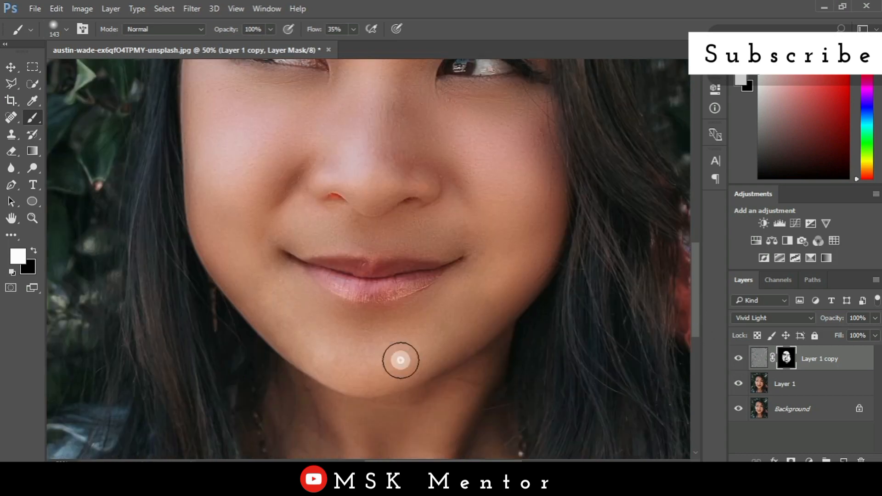
{"action": "mouse_move", "coordinate": [399, 360]}
{"action": "left_mouse_down"}
{"action": "mouse_move", "coordinate": [323, 371]}
{"action": "mouse_move", "coordinate": [285, 345]}
{"action": "mouse_move", "coordinate": [296, 320]}
{"action": "mouse_move", "coordinate": [227, 250]}
{"action": "mouse_move", "coordinate": [396, 349]}
{"action": "left_mouse_up"}
Paint white on the mask over the neck and upper chest skin.
{"action": "left_click_drag", "start_coordinate": [696, 287], "coordinate": [696, 320]}
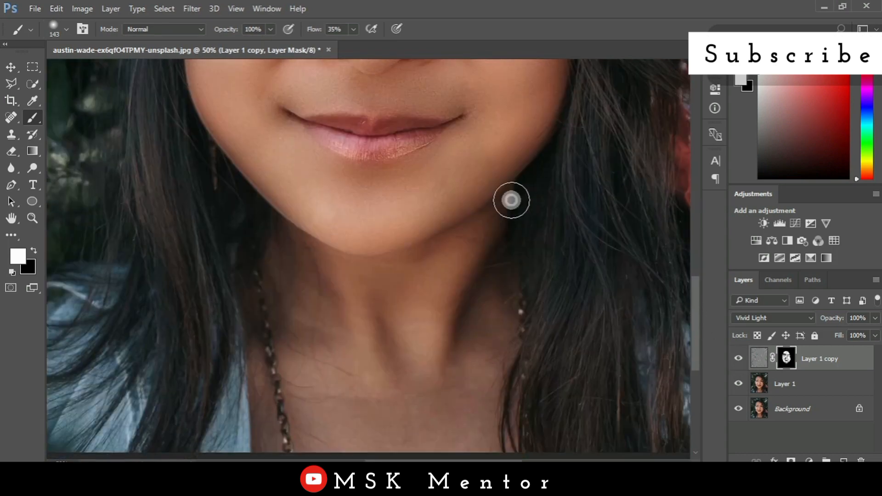
{"action": "mouse_move", "coordinate": [511, 200]}
{"action": "left_mouse_down"}
{"action": "mouse_move", "coordinate": [364, 264]}
{"action": "mouse_move", "coordinate": [288, 234]}
{"action": "mouse_move", "coordinate": [275, 277]}
{"action": "mouse_move", "coordinate": [478, 303]}
{"action": "mouse_move", "coordinate": [498, 261]}
{"action": "mouse_move", "coordinate": [478, 421]}
{"action": "mouse_move", "coordinate": [453, 241]}
{"action": "mouse_move", "coordinate": [296, 295]}
{"action": "mouse_move", "coordinate": [316, 417]}
{"action": "mouse_move", "coordinate": [309, 450]}
{"action": "left_mouse_up"}
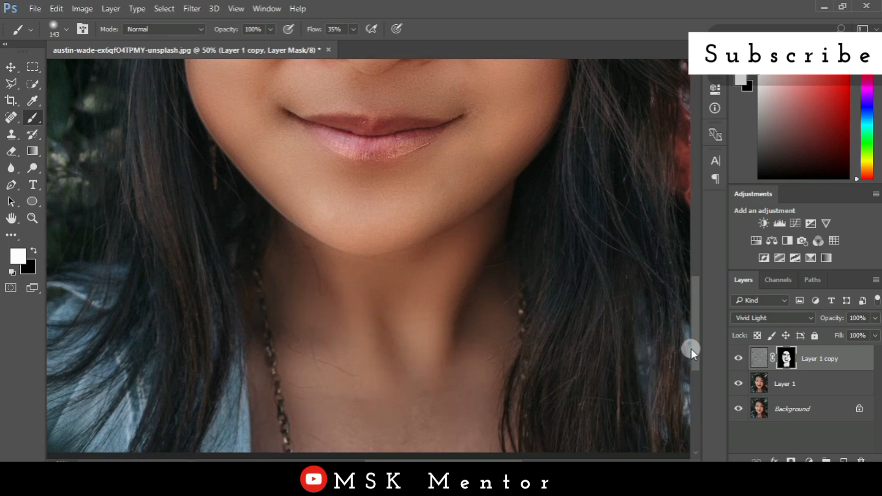
{"action": "left_click_drag", "start_coordinate": [695, 348], "coordinate": [694, 365]}
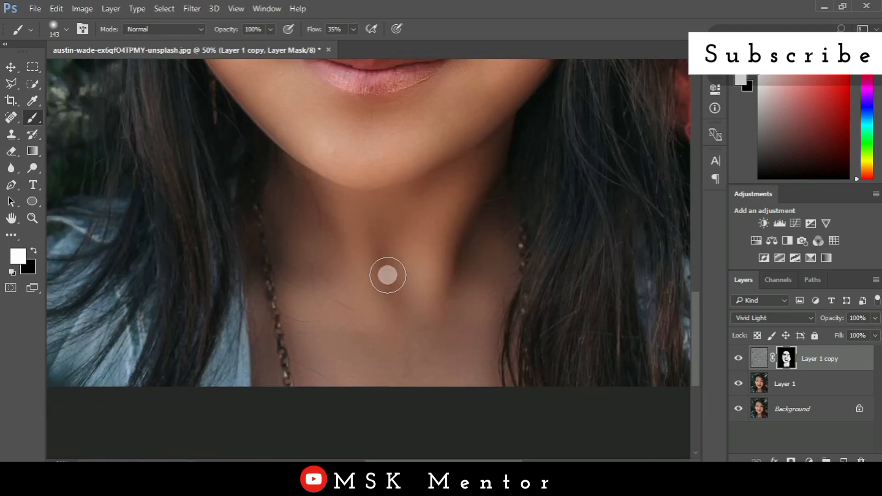
{"action": "scroll", "coordinate": [315, 255], "scroll_direction": "up", "scroll_amount": 5}
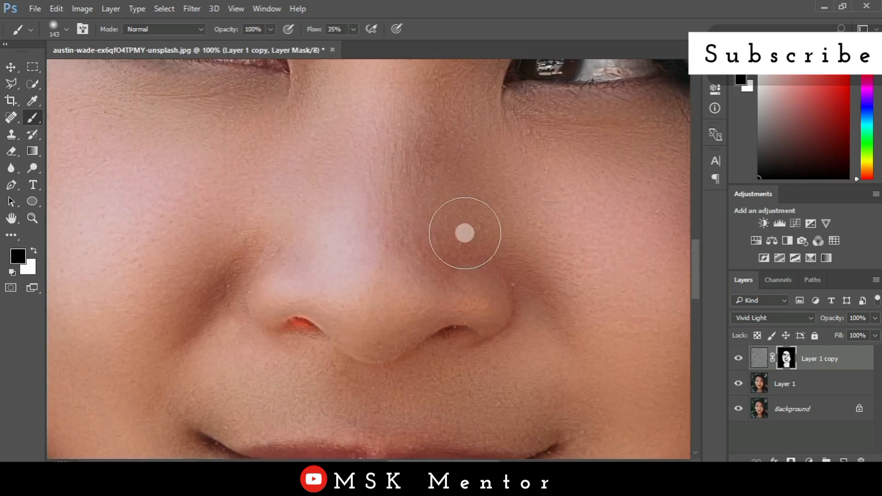
Reduce the brush to size 81 and paint black on the Layer 1 copy mask over the nostrils and lips.
{"action": "key", "text": "ctrl+minus"}
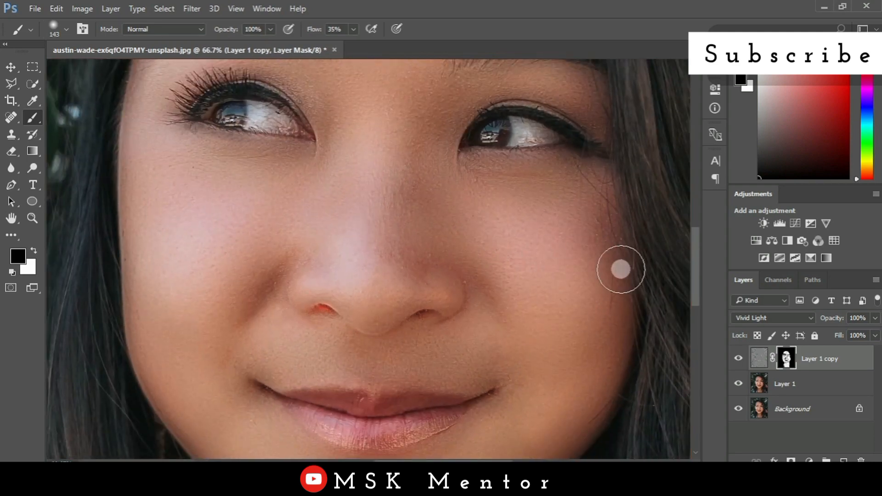
{"action": "left_click_drag", "start_coordinate": [696, 274], "coordinate": [695, 285]}
{"action": "key", "text": "bracketleft"}
{"action": "key", "text": "bracketleft"}
{"action": "key", "text": "bracketleft"}
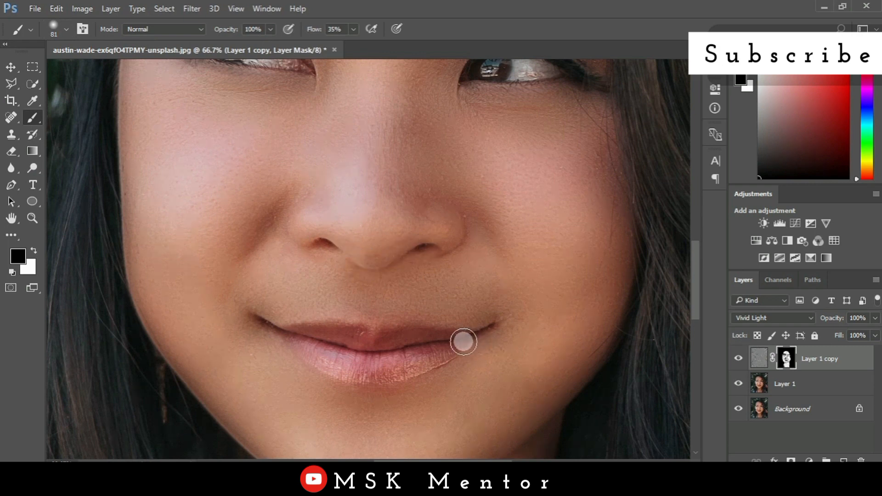
{"action": "mouse_move", "coordinate": [463, 341]}
{"action": "left_mouse_down"}
{"action": "mouse_move", "coordinate": [387, 371]}
{"action": "mouse_move", "coordinate": [340, 367]}
{"action": "mouse_move", "coordinate": [266, 327]}
{"action": "mouse_move", "coordinate": [298, 335]}
{"action": "mouse_move", "coordinate": [377, 329]}
{"action": "mouse_move", "coordinate": [350, 335]}
{"action": "mouse_move", "coordinate": [363, 340]}
{"action": "mouse_move", "coordinate": [447, 338]}
{"action": "left_mouse_up"}
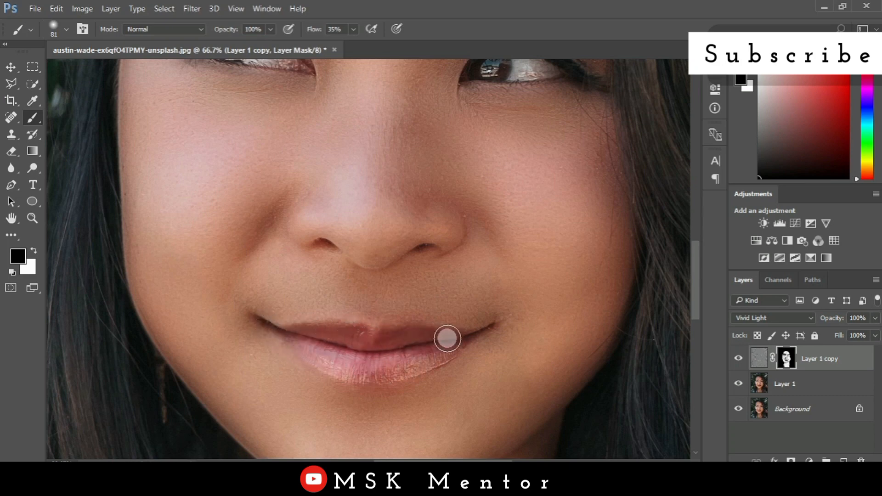
Paint black on the mask over both eyes to restore their original detail.
{"action": "left_click_drag", "start_coordinate": [696, 303], "coordinate": [695, 266]}
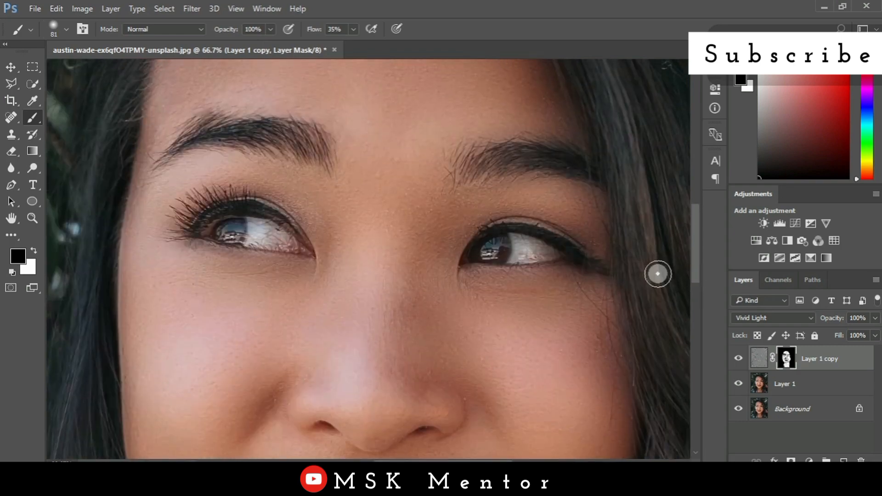
{"action": "mouse_move", "coordinate": [464, 261]}
{"action": "left_mouse_down"}
{"action": "mouse_move", "coordinate": [467, 241]}
{"action": "mouse_move", "coordinate": [495, 217]}
{"action": "mouse_move", "coordinate": [528, 217]}
{"action": "mouse_move", "coordinate": [608, 254]}
{"action": "mouse_move", "coordinate": [514, 235]}
{"action": "mouse_move", "coordinate": [581, 258]}
{"action": "mouse_move", "coordinate": [508, 260]}
{"action": "mouse_move", "coordinate": [539, 252]}
{"action": "mouse_move", "coordinate": [542, 260]}
{"action": "left_mouse_up"}
{"action": "key", "text": "ctrl+plus"}
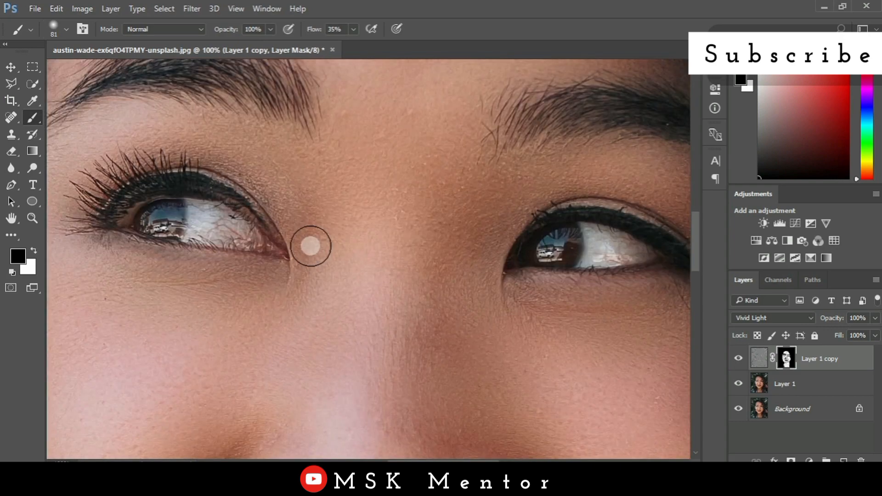
{"action": "mouse_move", "coordinate": [198, 234]}
{"action": "left_mouse_down"}
{"action": "mouse_move", "coordinate": [104, 249]}
{"action": "mouse_move", "coordinate": [90, 236]}
{"action": "mouse_move", "coordinate": [235, 253]}
{"action": "mouse_move", "coordinate": [167, 251]}
{"action": "mouse_move", "coordinate": [251, 264]}
{"action": "mouse_move", "coordinate": [283, 260]}
{"action": "mouse_move", "coordinate": [248, 202]}
{"action": "mouse_move", "coordinate": [222, 203]}
{"action": "mouse_move", "coordinate": [150, 164]}
{"action": "mouse_move", "coordinate": [84, 181]}
{"action": "mouse_move", "coordinate": [83, 199]}
{"action": "mouse_move", "coordinate": [217, 215]}
{"action": "mouse_move", "coordinate": [99, 208]}
{"action": "mouse_move", "coordinate": [245, 238]}
{"action": "mouse_move", "coordinate": [287, 272]}
{"action": "mouse_move", "coordinate": [178, 250]}
{"action": "mouse_move", "coordinate": [144, 225]}
{"action": "mouse_move", "coordinate": [195, 232]}
{"action": "mouse_move", "coordinate": [109, 230]}
{"action": "mouse_move", "coordinate": [162, 230]}
{"action": "left_mouse_up"}
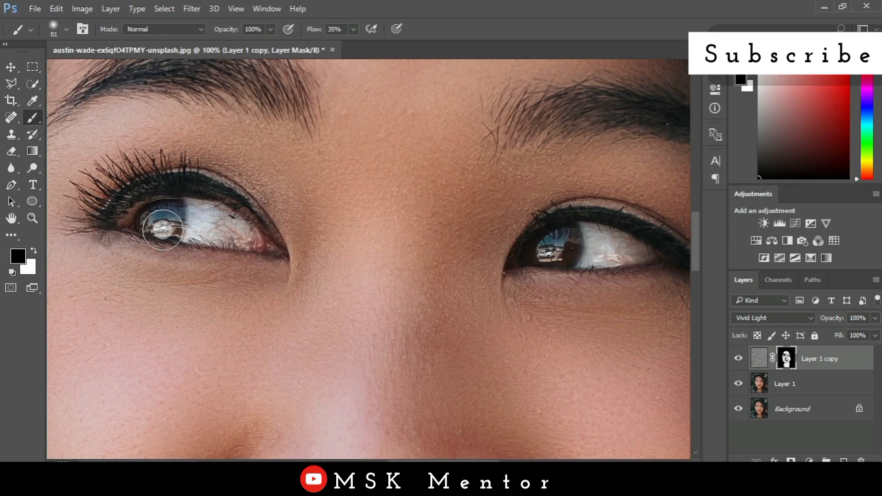
Paint black on the mask over both eyebrows to bring back the hair detail.
{"action": "scroll", "coordinate": [162, 229], "scroll_direction": "up", "scroll_amount": 3}
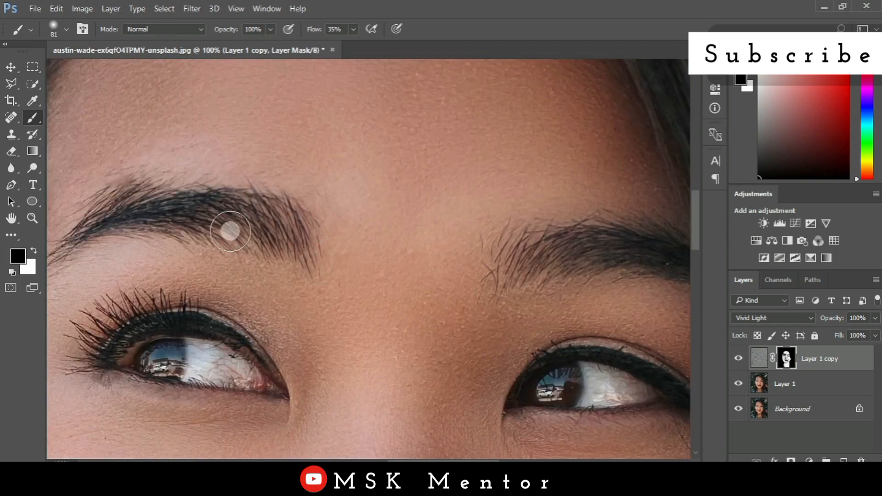
{"action": "mouse_move", "coordinate": [230, 231]}
{"action": "left_mouse_down"}
{"action": "mouse_move", "coordinate": [150, 221]}
{"action": "mouse_move", "coordinate": [269, 219]}
{"action": "mouse_move", "coordinate": [159, 201]}
{"action": "mouse_move", "coordinate": [176, 185]}
{"action": "left_mouse_up"}
{"action": "left_click", "coordinate": [603, 217]}
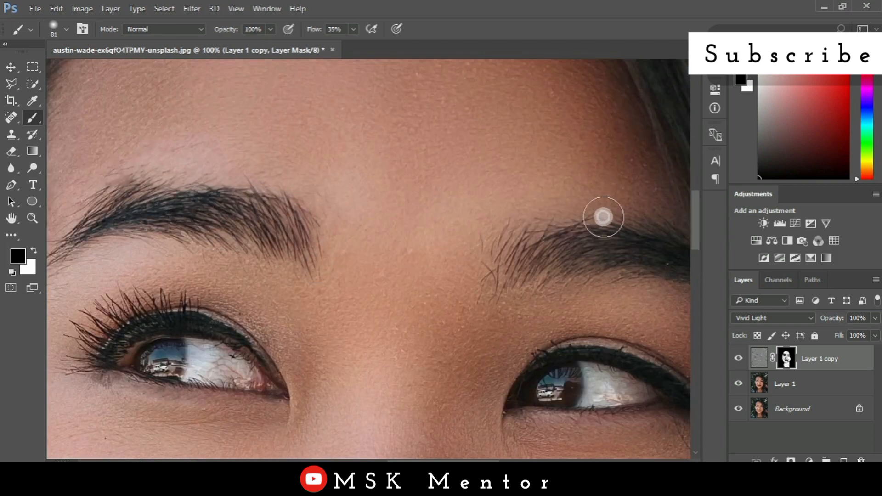
{"action": "left_click", "coordinate": [541, 398]}
{"action": "scroll", "coordinate": [368, 258], "scroll_direction": "right", "scroll_amount": 5}
{"action": "mouse_move", "coordinate": [305, 279]}
{"action": "left_mouse_down"}
{"action": "mouse_move", "coordinate": [264, 235]}
{"action": "mouse_move", "coordinate": [270, 290]}
{"action": "mouse_move", "coordinate": [360, 260]}
{"action": "mouse_move", "coordinate": [439, 263]}
{"action": "left_mouse_up"}
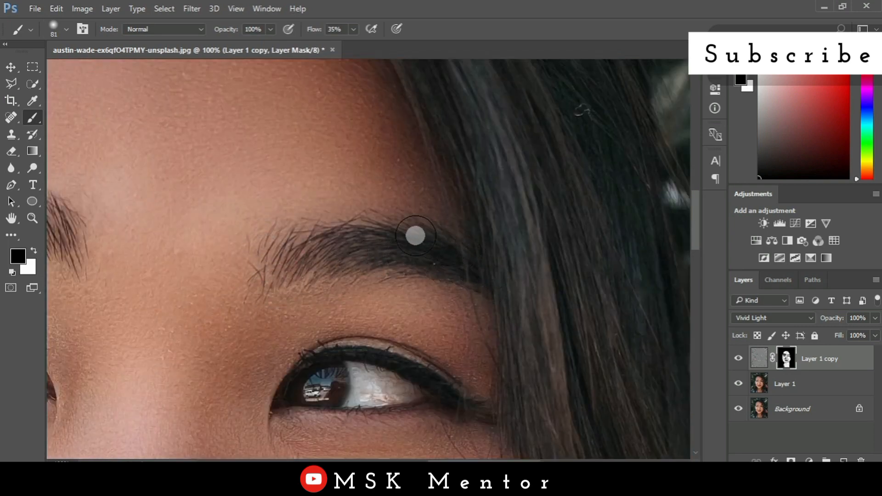
{"action": "left_click_drag", "start_coordinate": [415, 235], "coordinate": [304, 239]}
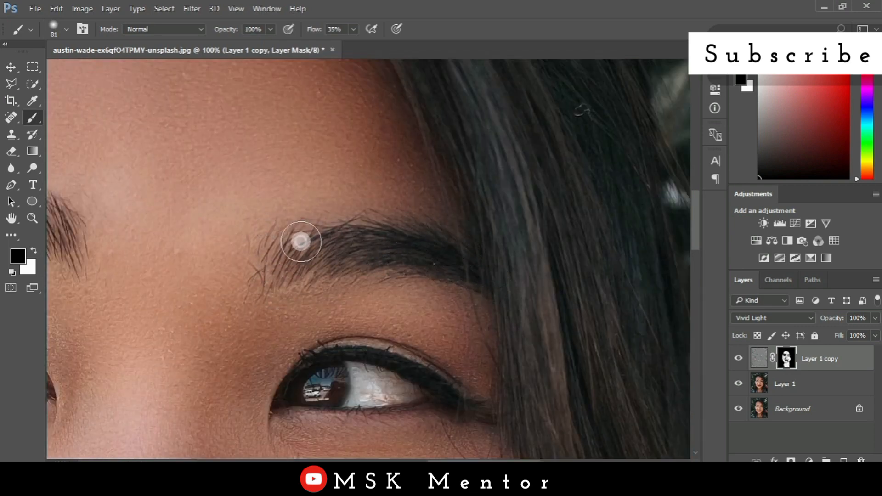
Convert Layer 1 and Layer 1 copy together into one smart object and duplicate it.
{"action": "key", "text": "ctrl+0"}
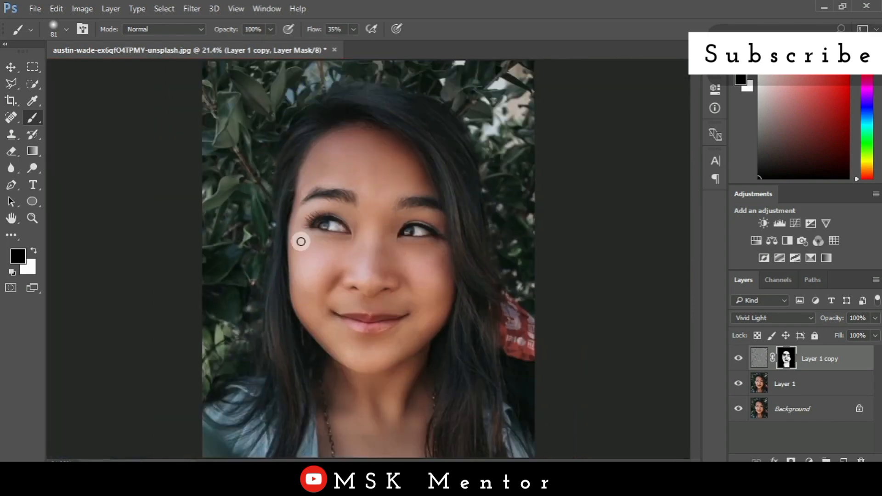
{"action": "key", "text": "x"}
{"action": "left_click", "coordinate": [818, 381]}
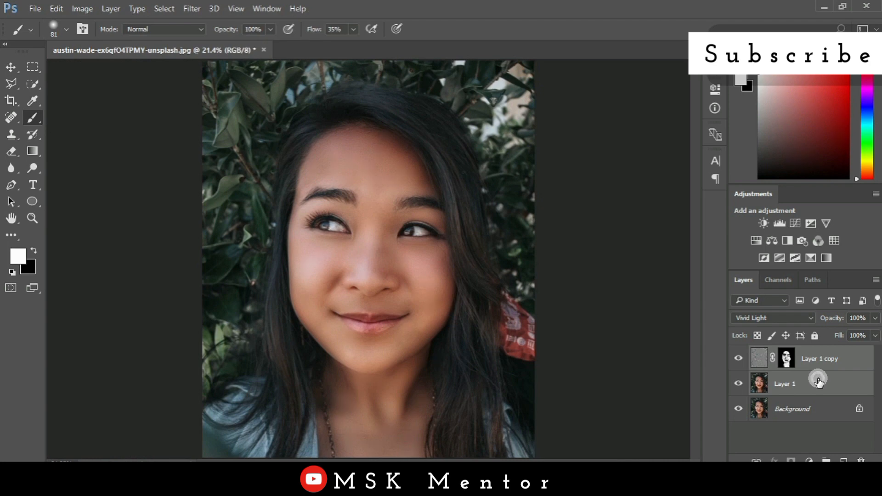
{"action": "right_click", "coordinate": [819, 381]}
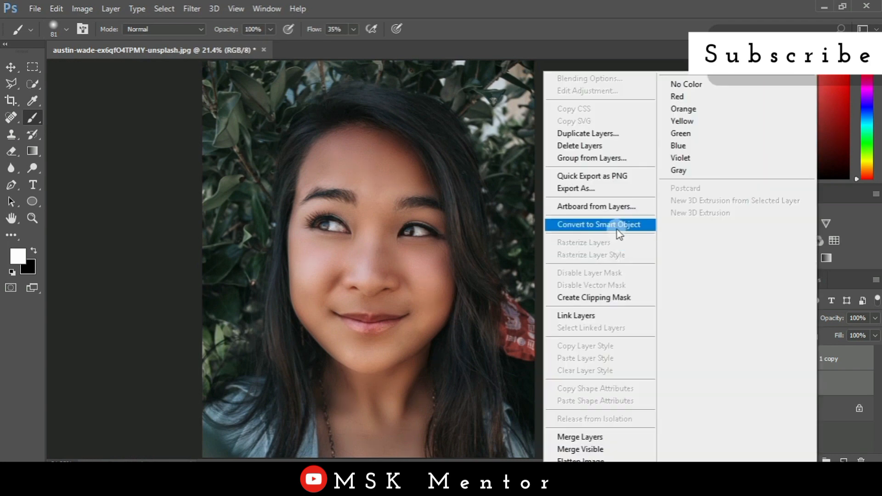
{"action": "left_click", "coordinate": [618, 230]}
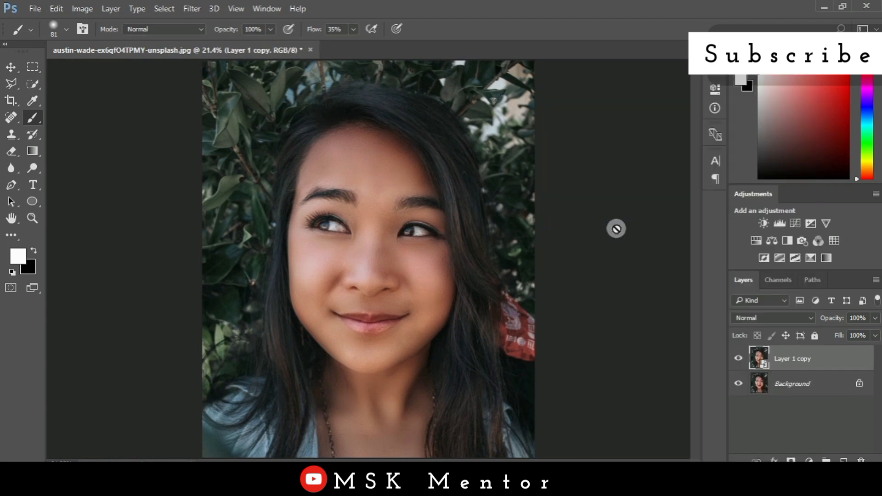
{"action": "key", "text": "ctrl+j"}
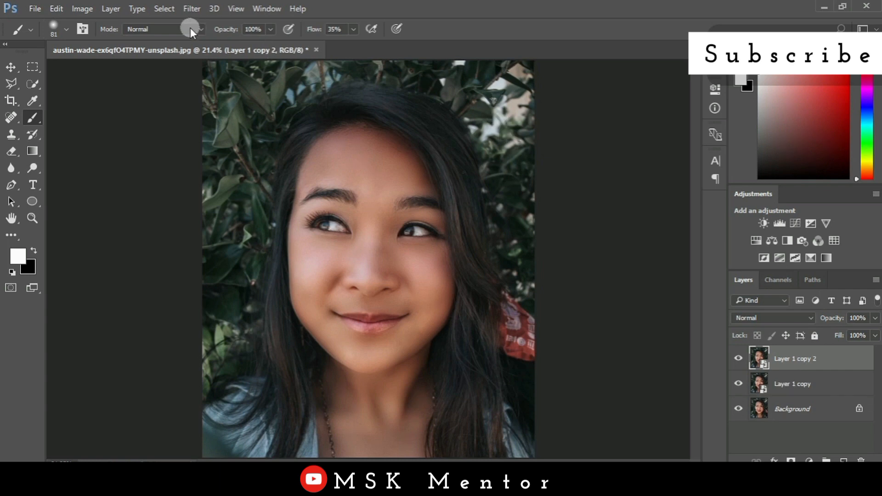
Open the Camera Raw Filter on the duplicate, set Temperature to +6 and Tint to -9, and adjust the basic tone sliders from Exposure downward.
{"action": "left_click", "coordinate": [192, 9]}
{"action": "left_click", "coordinate": [250, 80]}
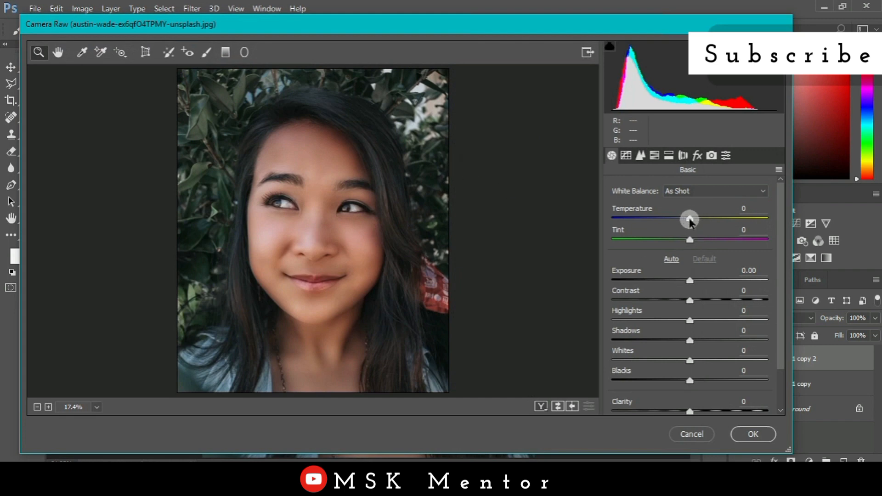
{"action": "left_click_drag", "start_coordinate": [690, 221], "coordinate": [676, 238]}
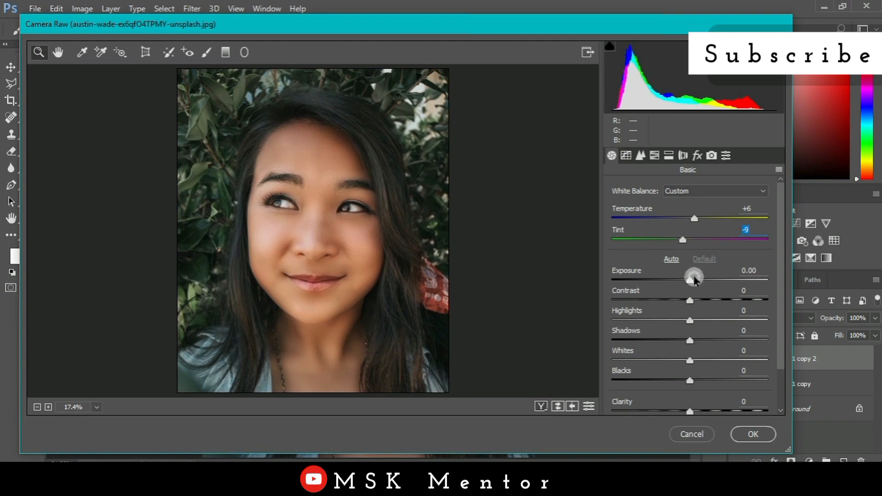
{"action": "left_click_drag", "start_coordinate": [694, 280], "coordinate": [680, 345]}
{"action": "left_click_drag", "start_coordinate": [688, 349], "coordinate": [688, 402]}
Set the parametric tone curve to Highlights -3, Lights +3 and Darks +2.
{"action": "left_click", "coordinate": [626, 155]}
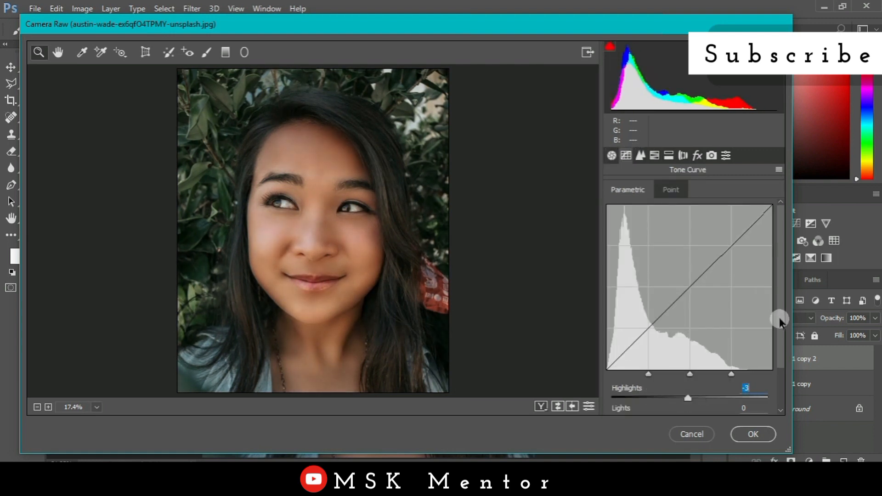
{"action": "left_click_drag", "start_coordinate": [779, 320], "coordinate": [787, 360]}
{"action": "left_click_drag", "start_coordinate": [688, 368], "coordinate": [690, 389]}
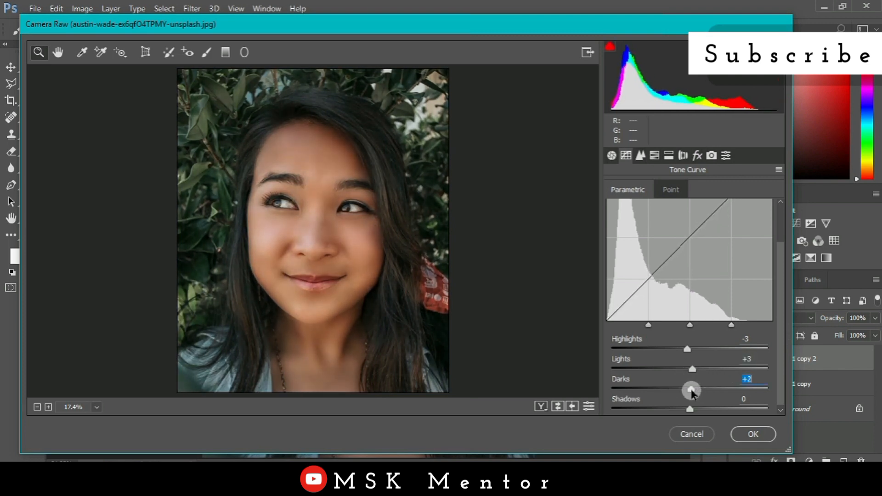